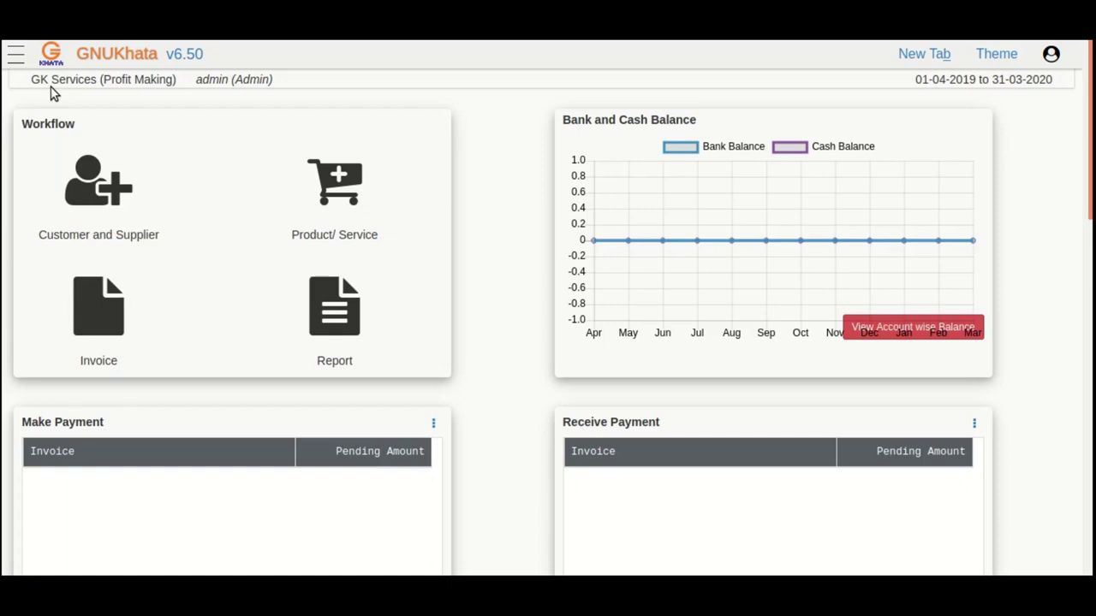
Start a new Receipt voucher from the Voucher menu.
left_click(16, 58)
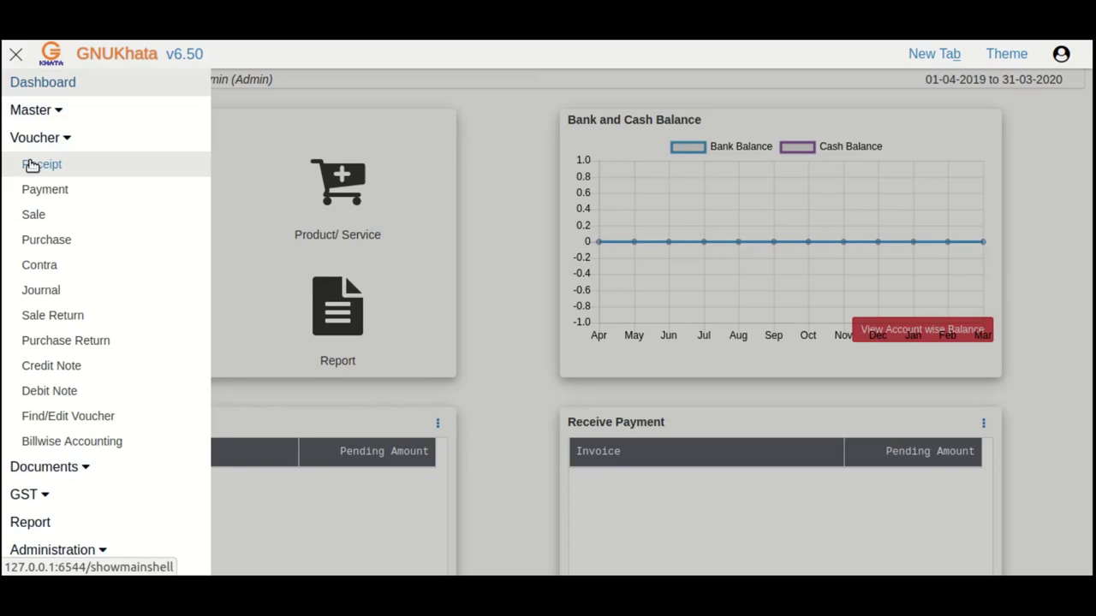
left_click(39, 164)
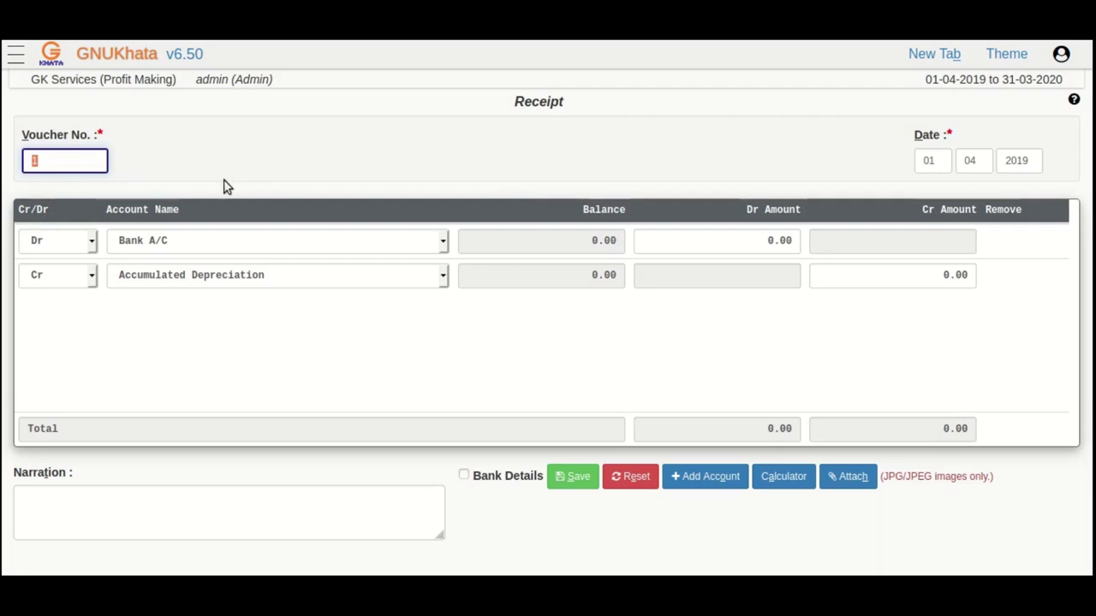
Debit Cash in hand with 50000 on the receipt's Dr line.
left_click(179, 240)
key("Down")
key("Down")
key("Down")
key("Down")
key("Down")
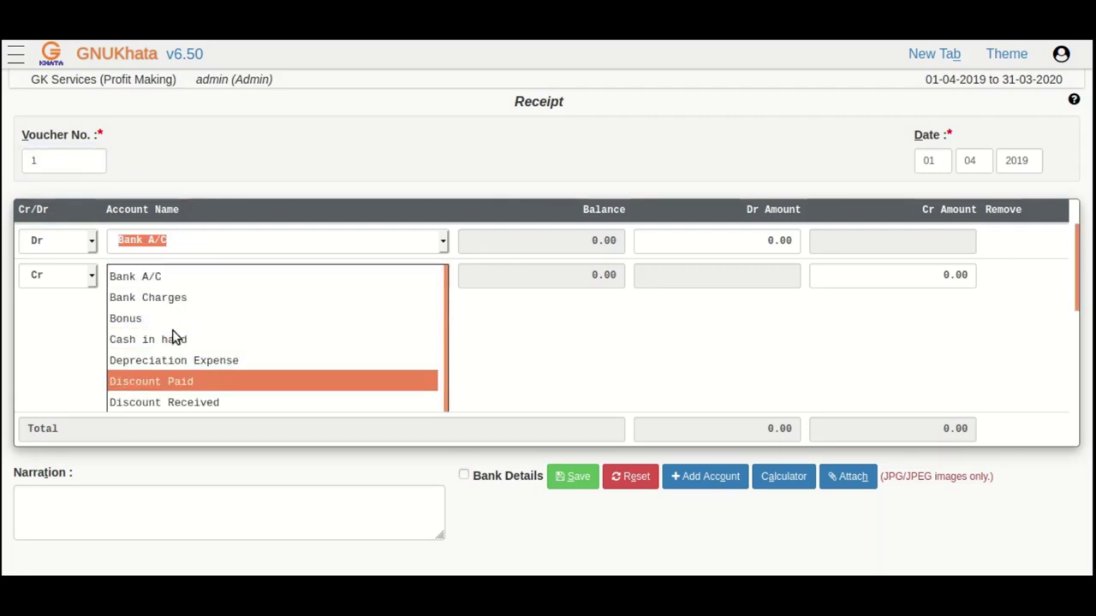
left_click(172, 339)
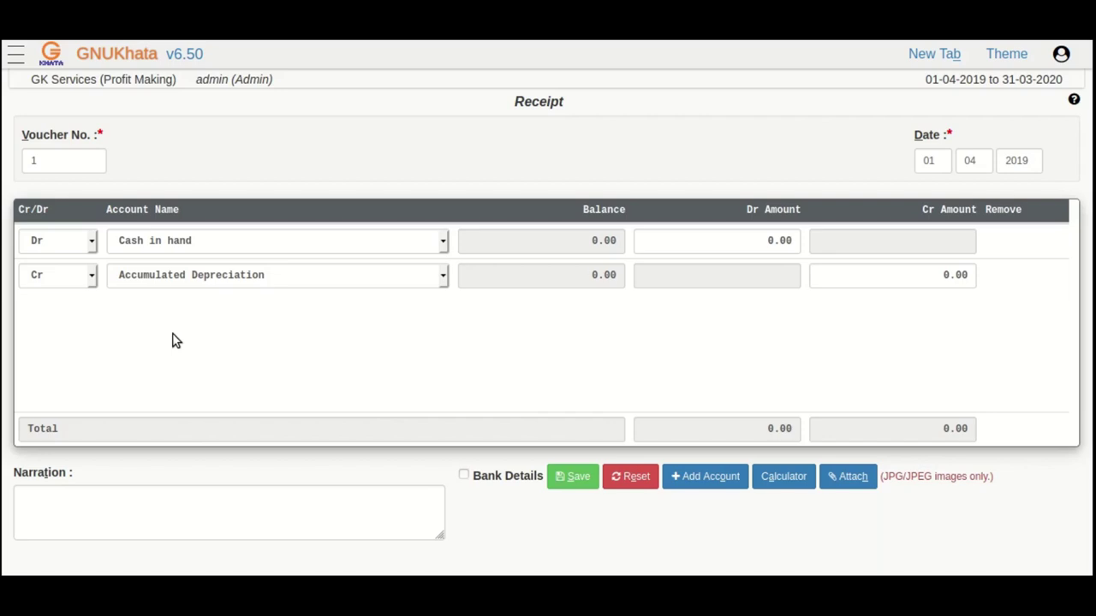
key("Return")
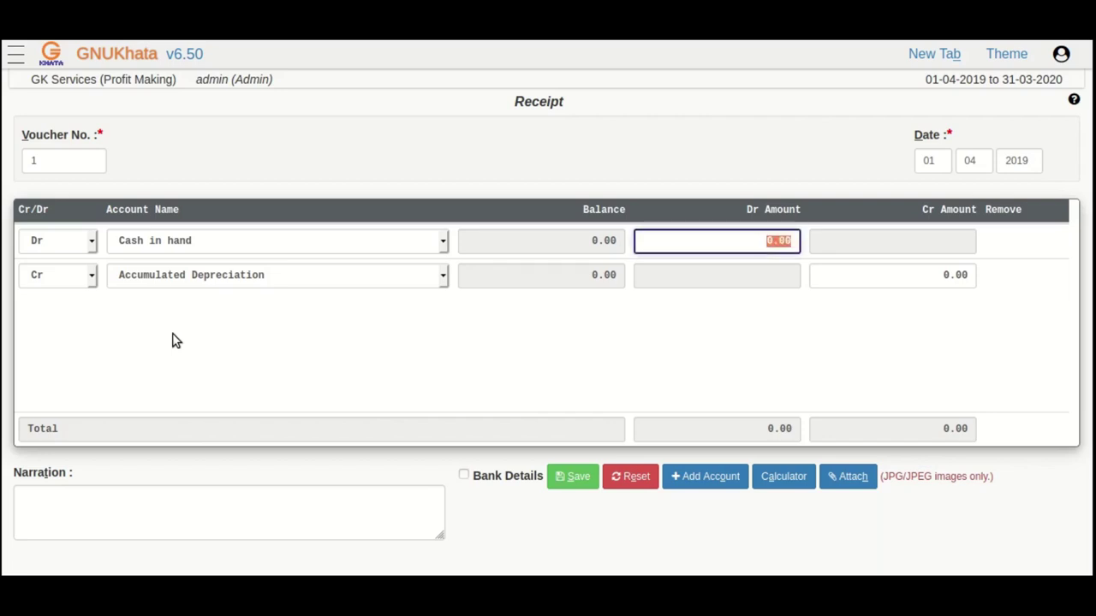
type("50000")
key("Return")
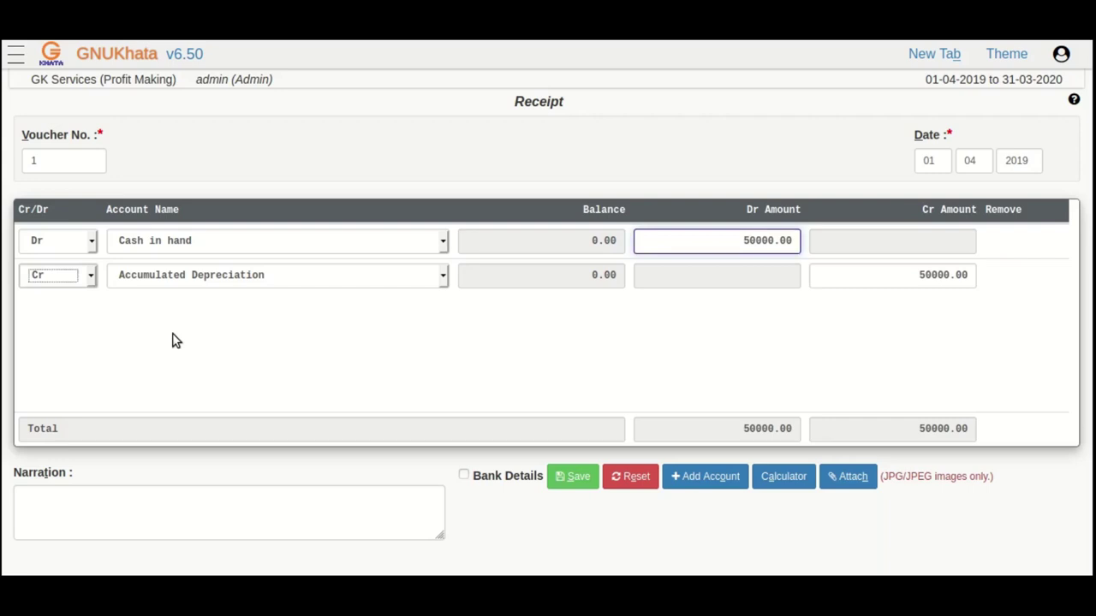
Replace Accumulated Depreciation with Startup Capital as the credit account for 50000.
key("Return")
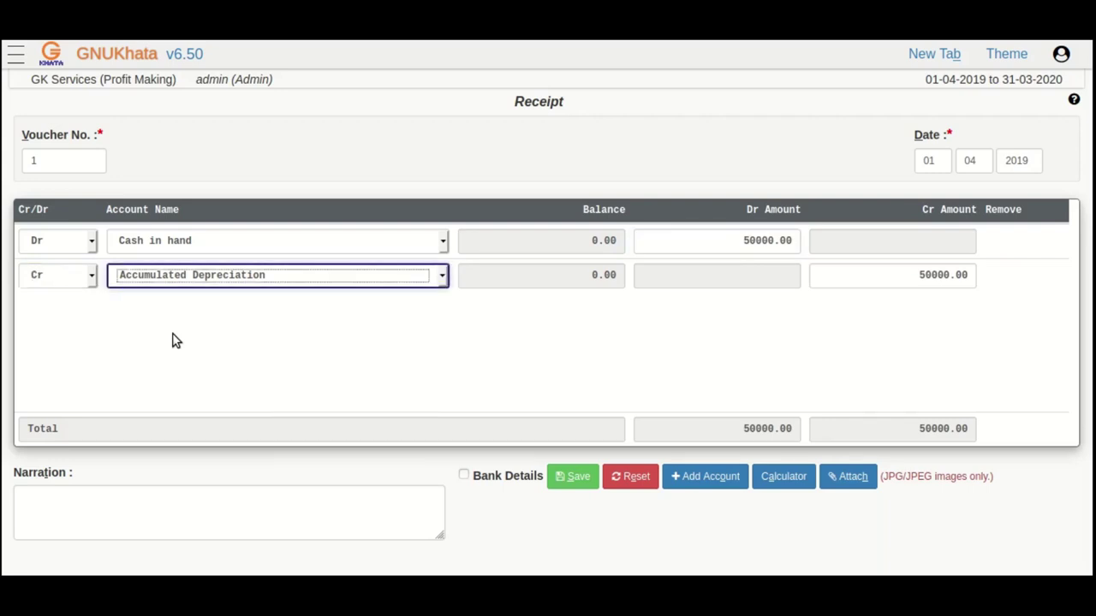
left_click(191, 275)
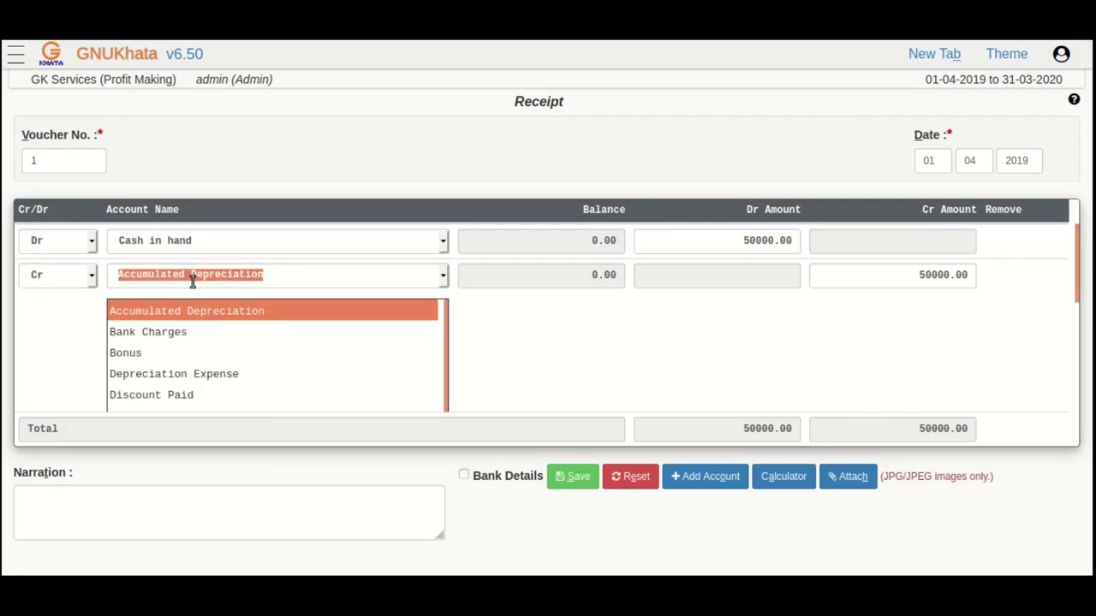
scroll(212, 334, "down", 1)
scroll(213, 333, "down", 3)
scroll(212, 334, "down", 1)
scroll(212, 334, "up", 1)
scroll(212, 333, "up", 4)
key("BackSpace")
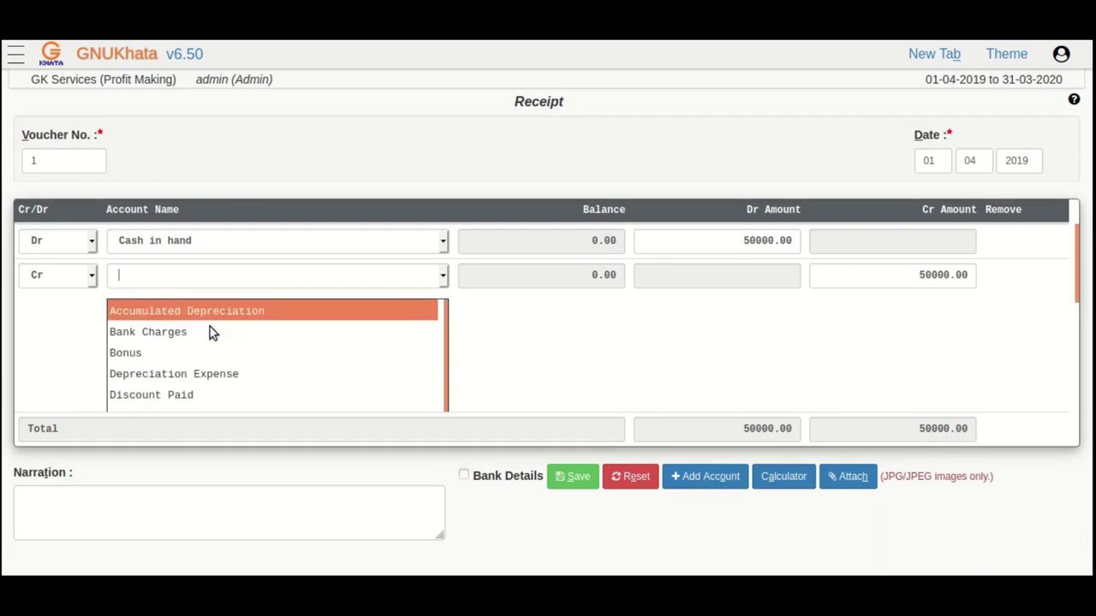
type("S")
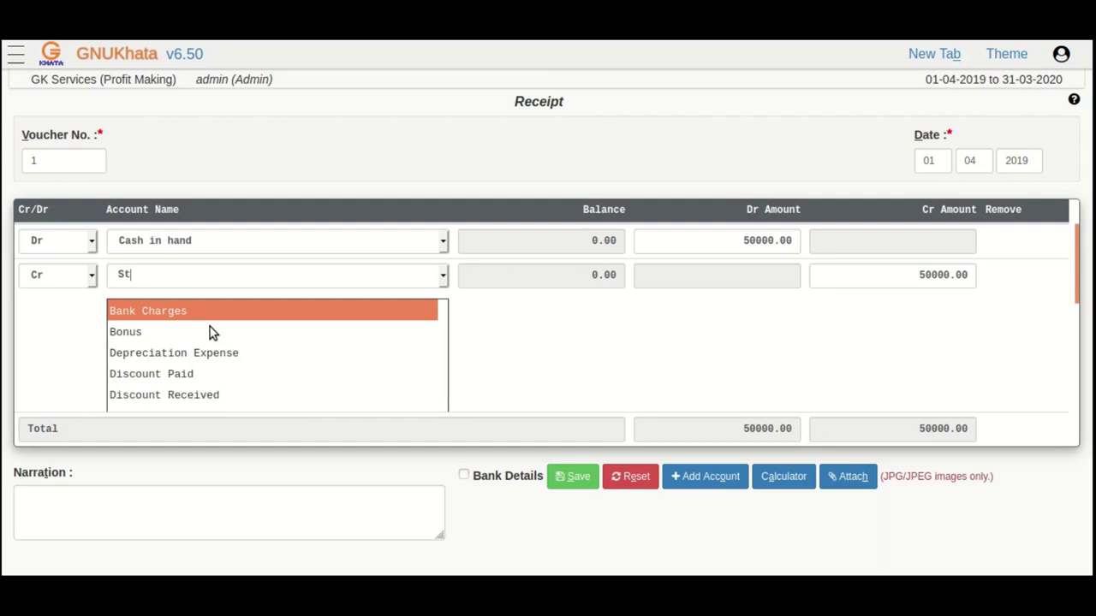
type("t")
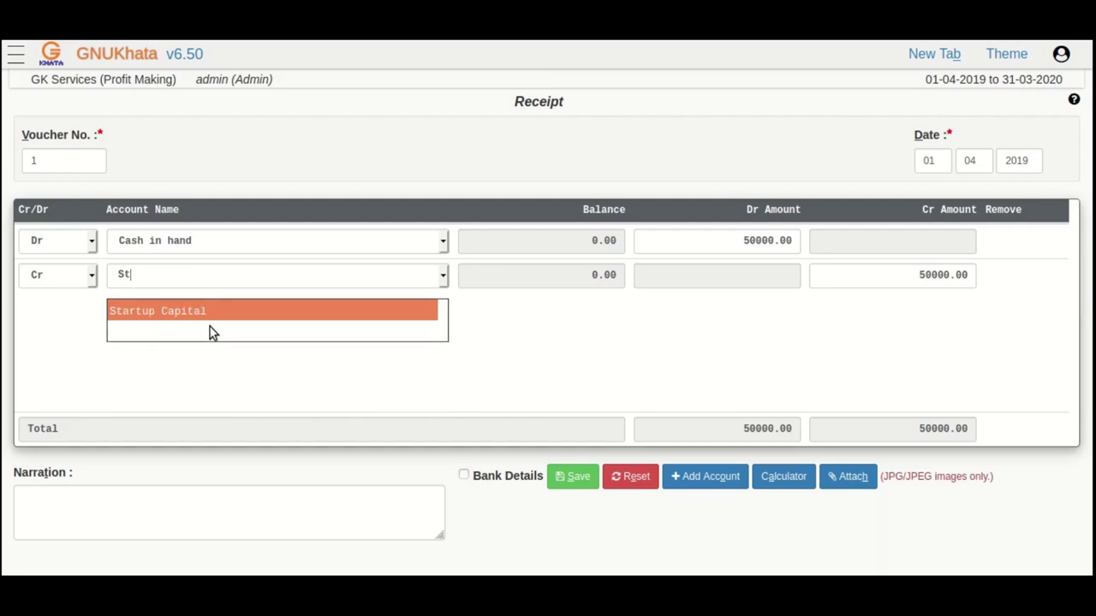
type("ar")
key("Return")
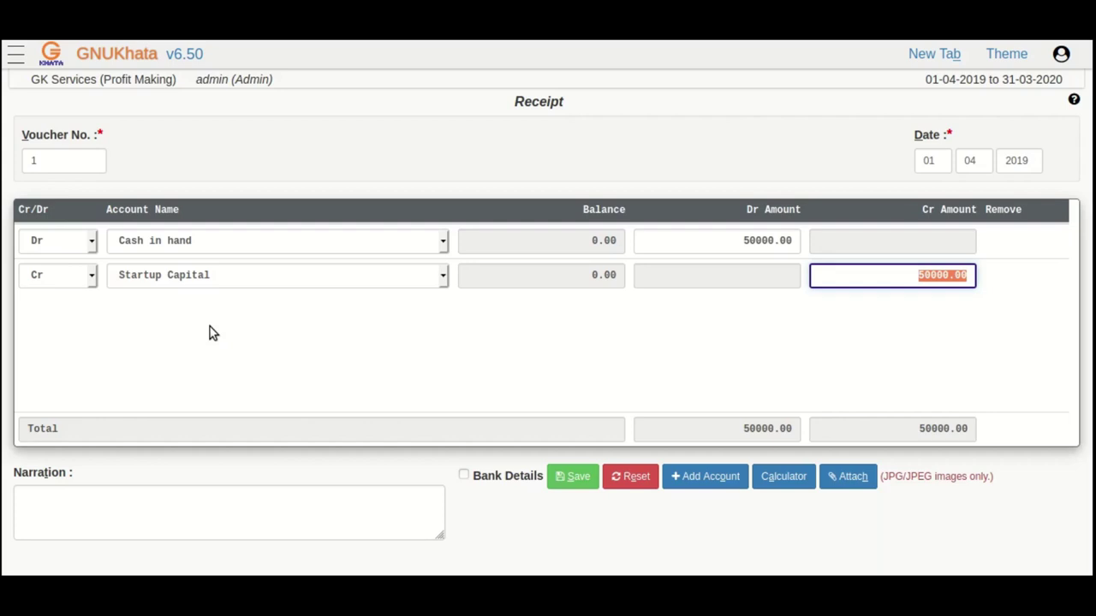
Enter the narration 'Cash deposited for capital.' on the receipt.
key("Return")
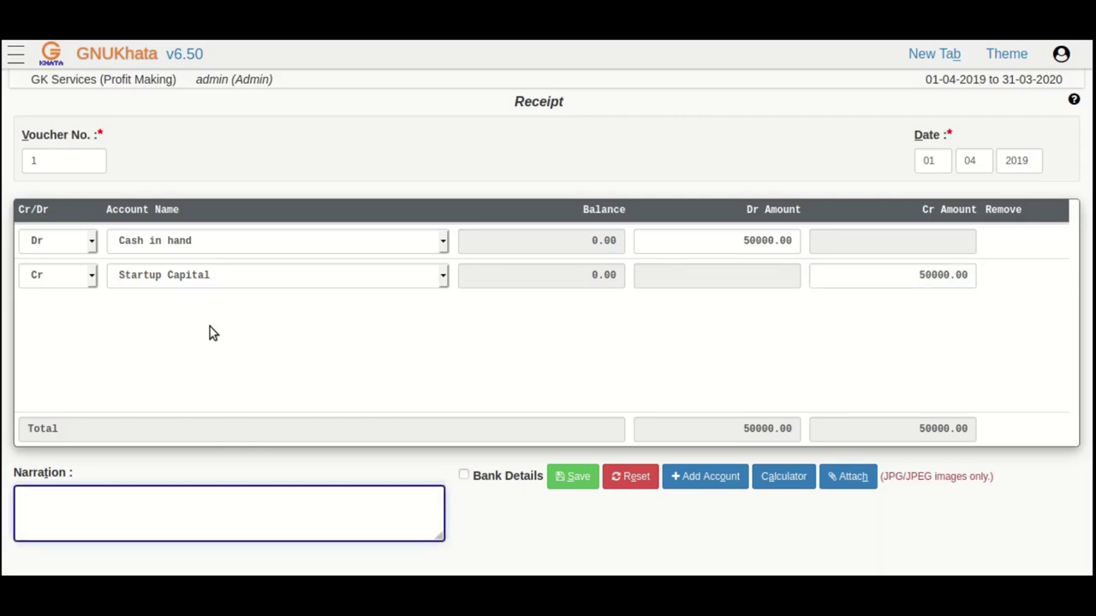
type("Cash deposited for")
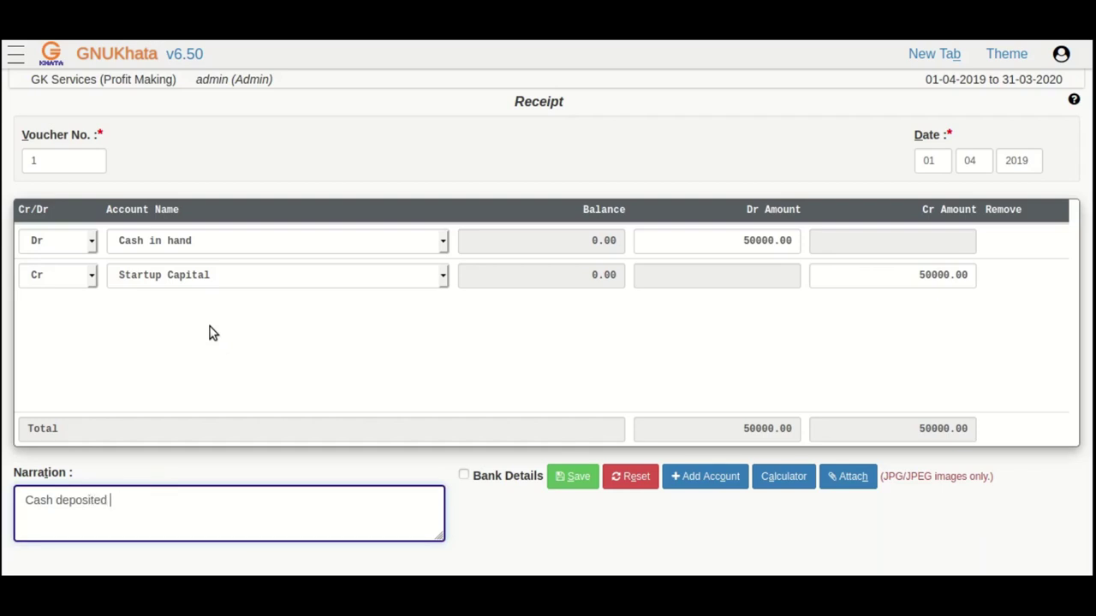
type(" capital.")
key("Tab")
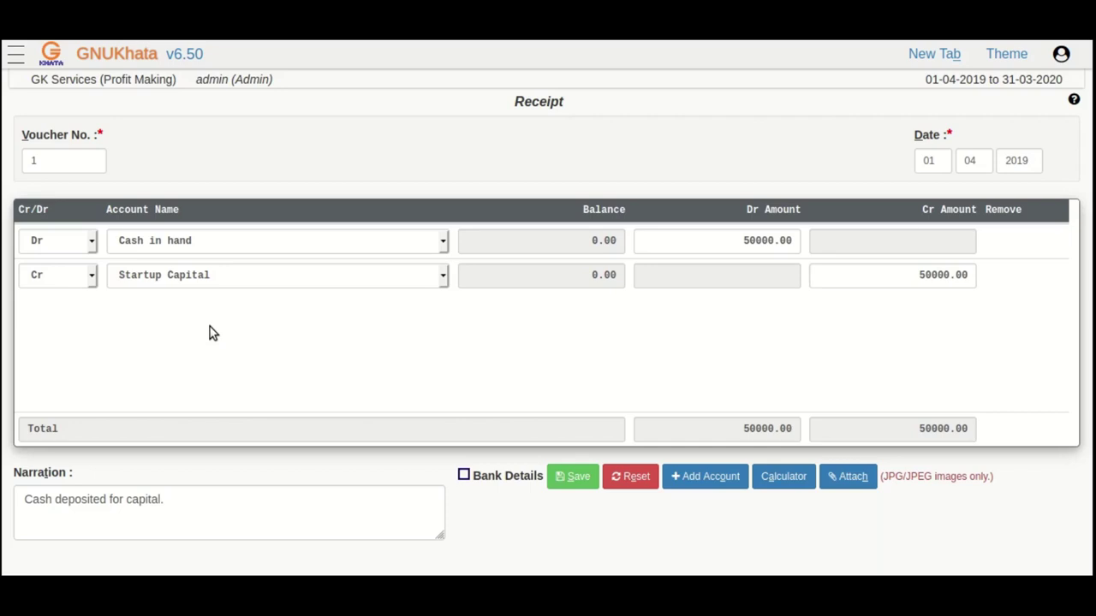
Save the balanced 50000 receipt voucher.
key("Tab")
key("Return")
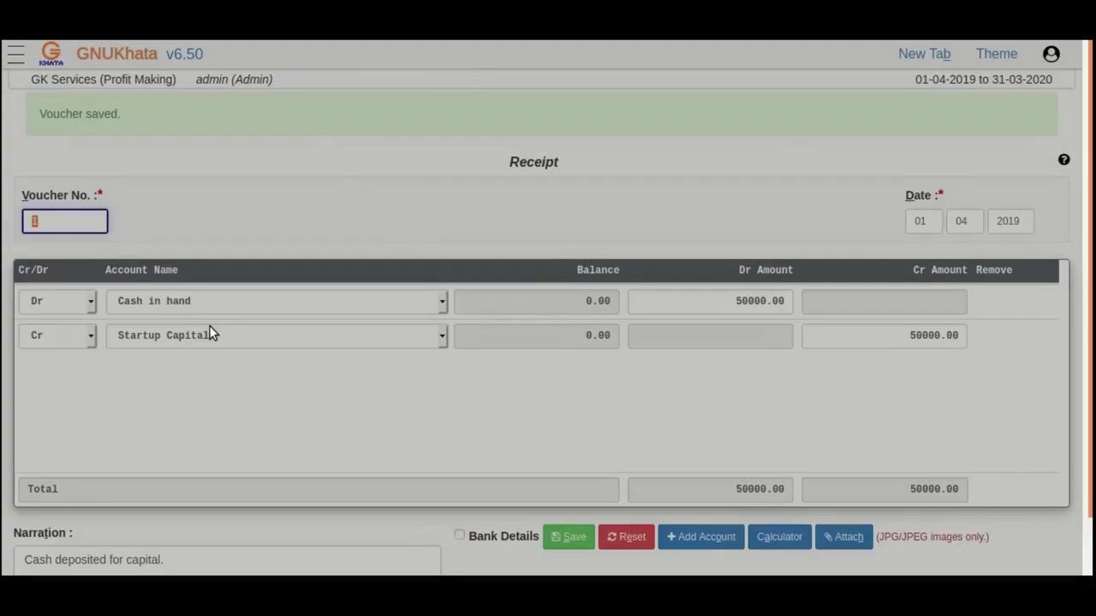